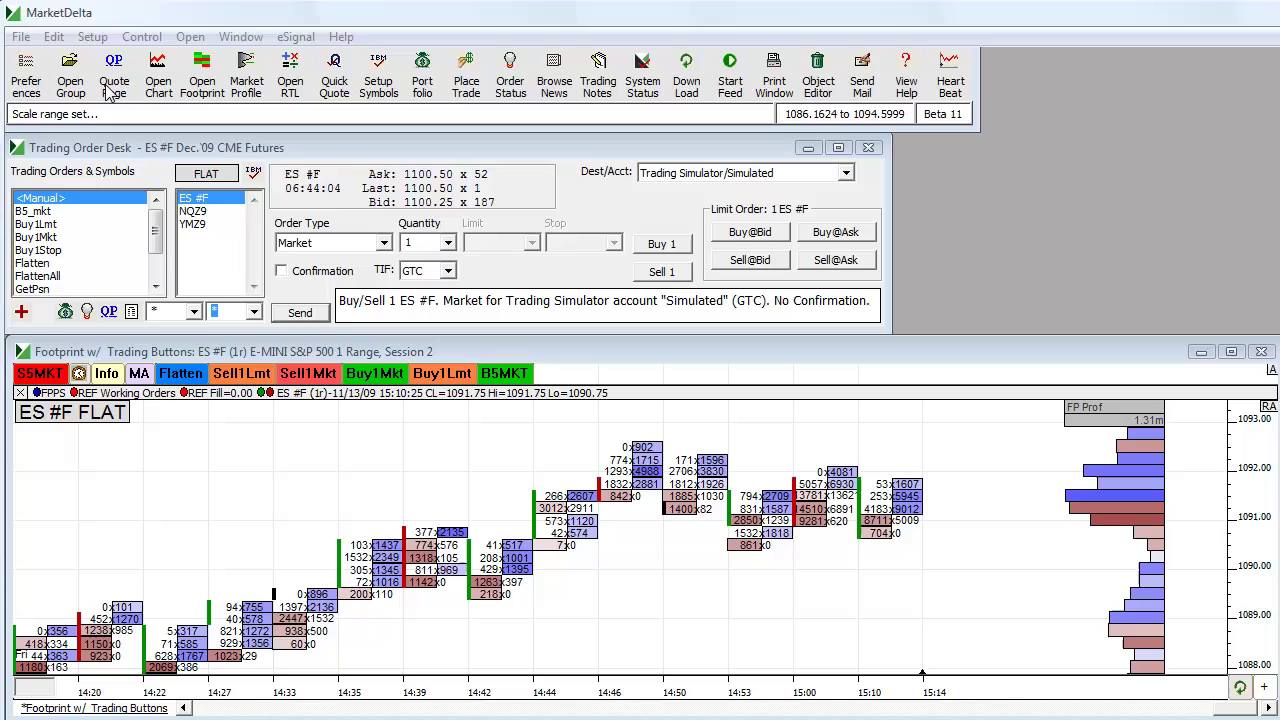
# Step: Open the playback tool, start replaying ES #F, and agree to disconnect from the eSignal data feed
pyautogui.click(18, 40)
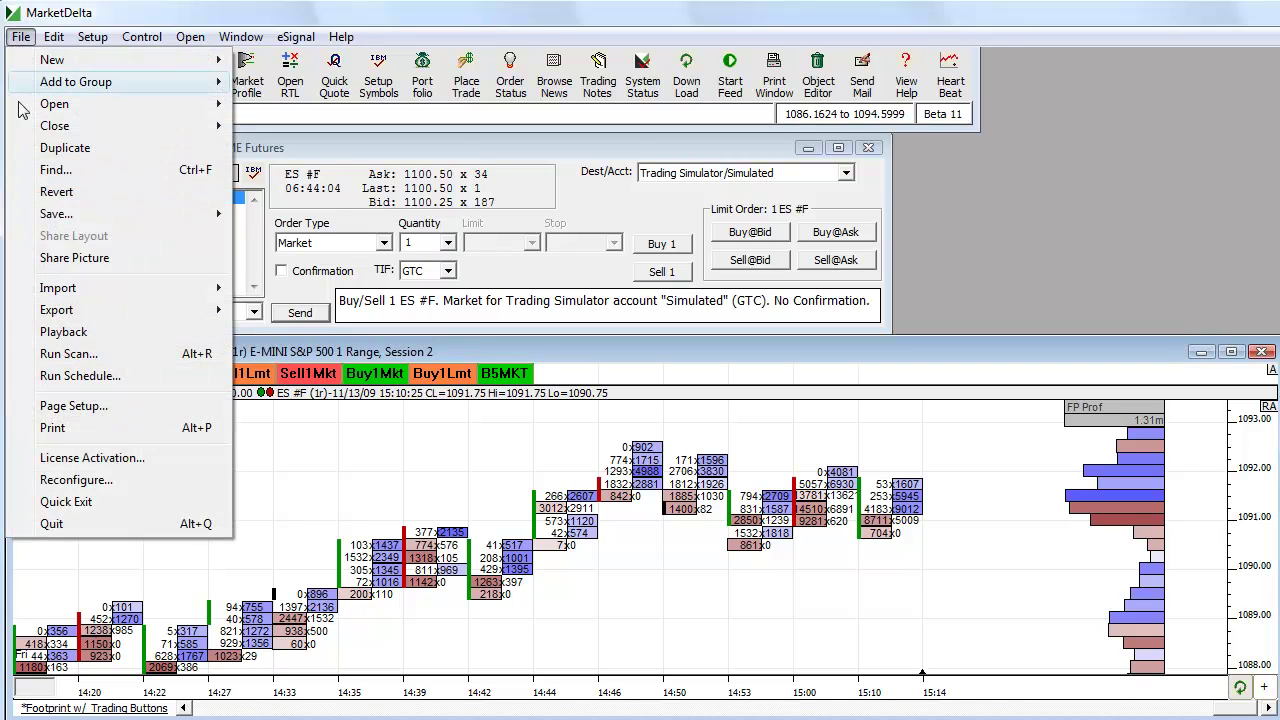
pyautogui.click(62, 333)
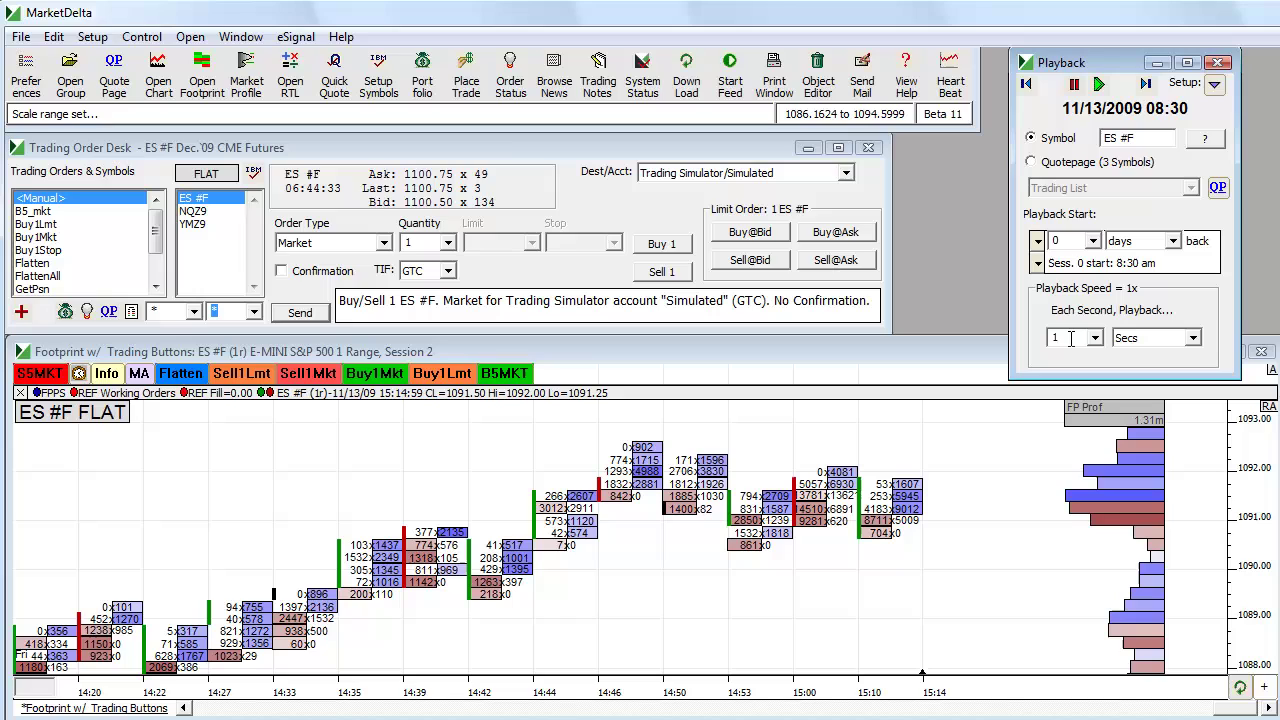
pyautogui.click(1099, 86)
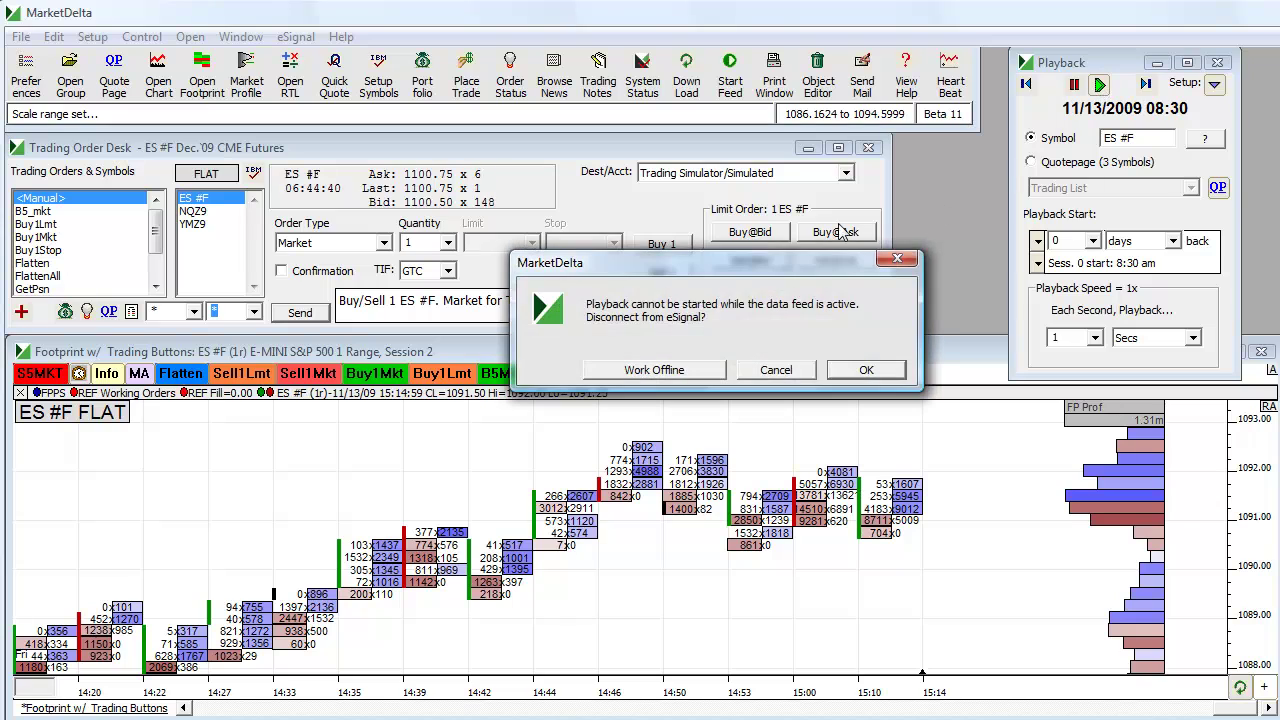
pyautogui.click(866, 370)
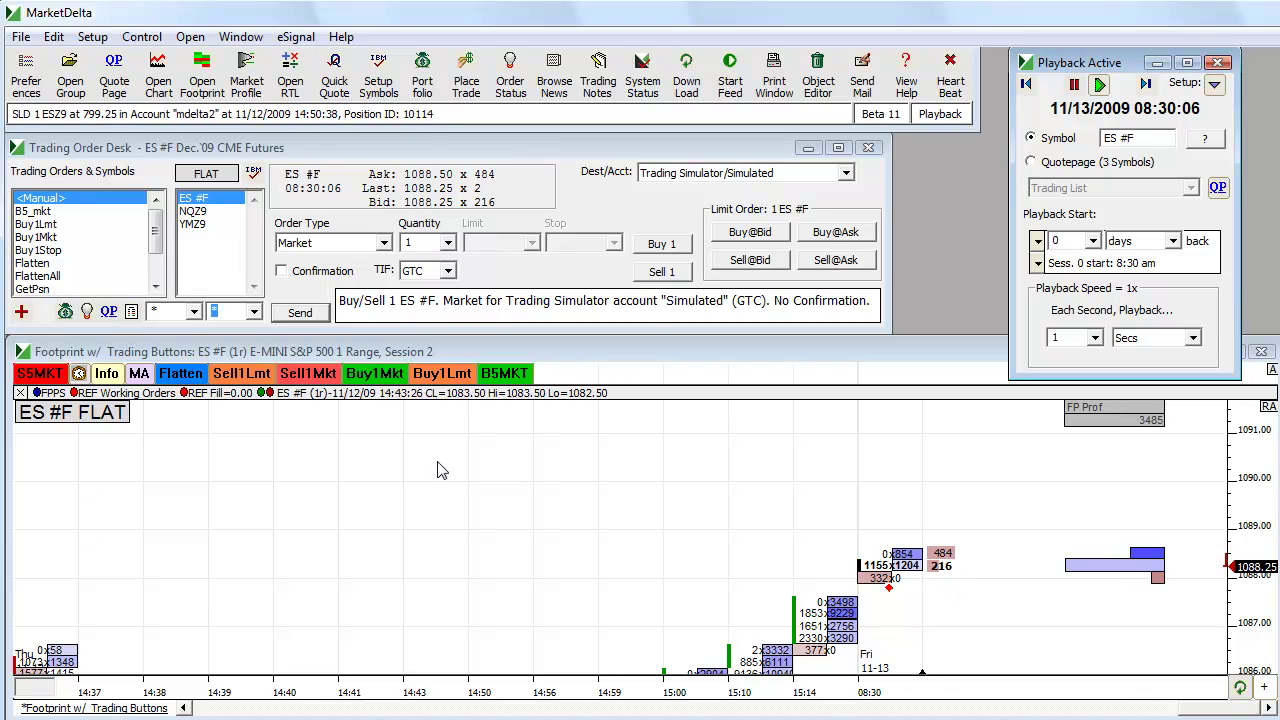
# Step: Sell 1 ES #F at market from the footprint chart and place a buy 1 limit order at 1086.75
pyautogui.click(308, 375)
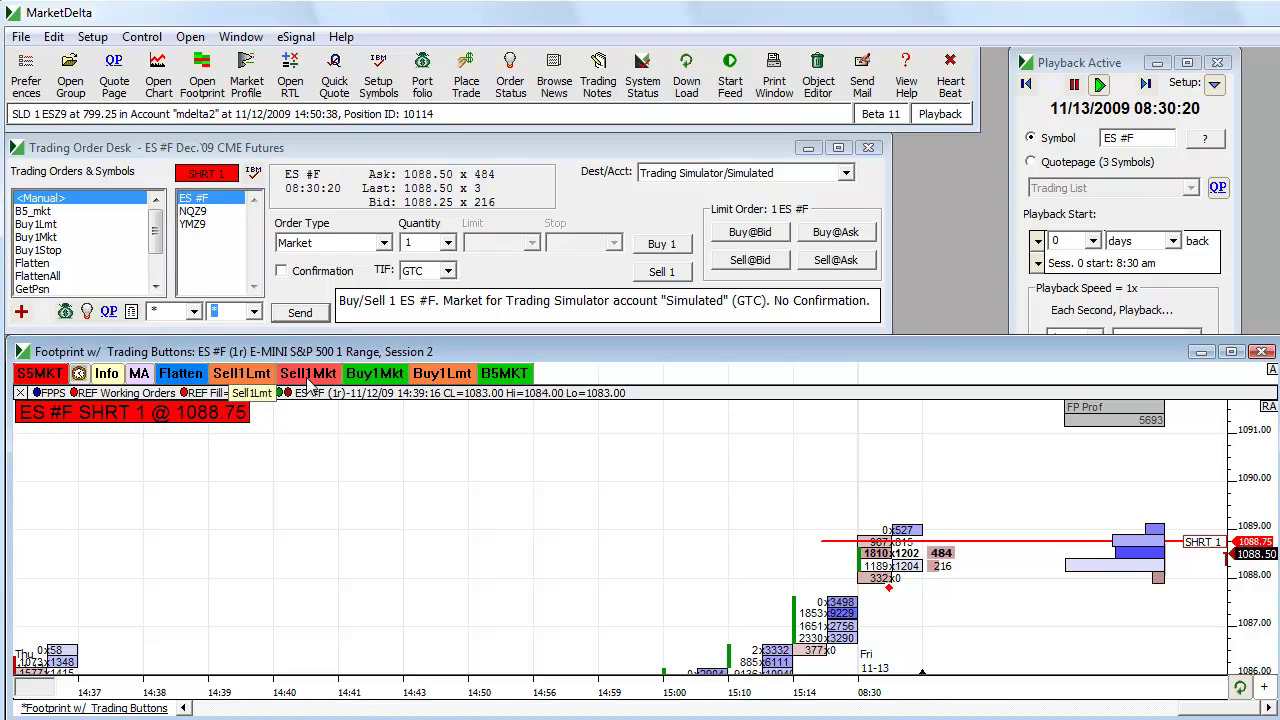
pyautogui.click(442, 373)
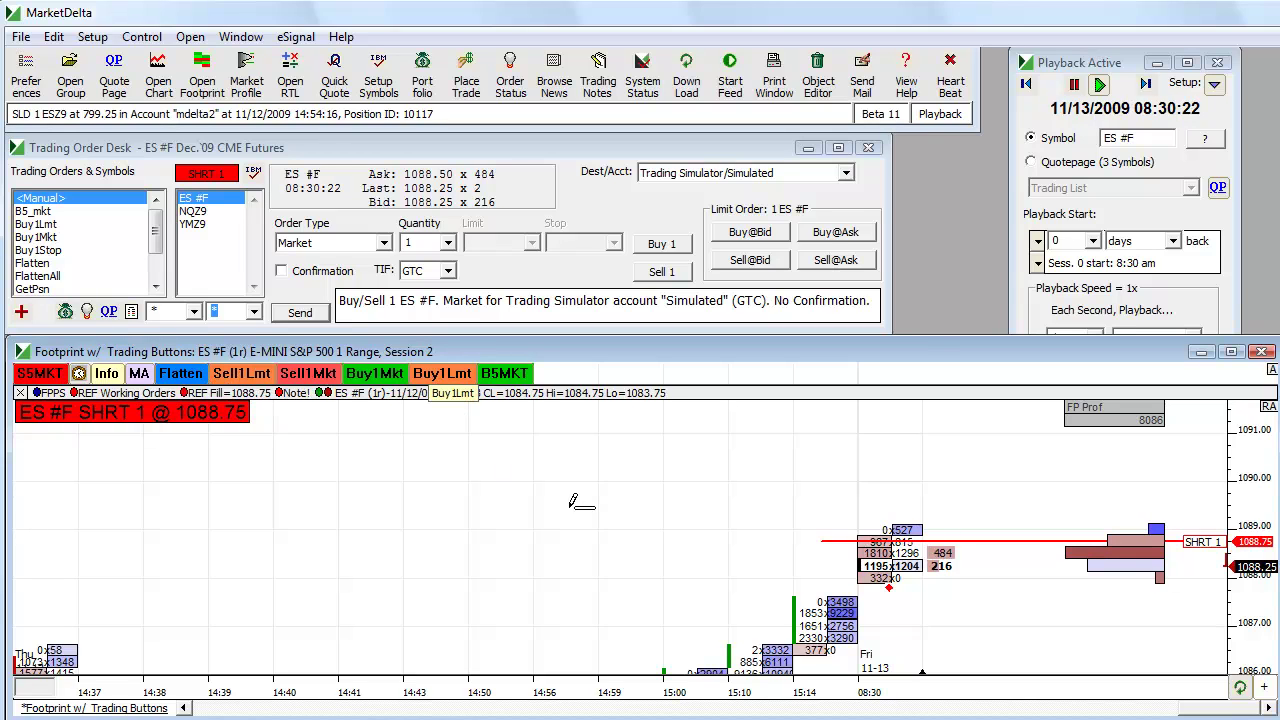
pyautogui.click(987, 632)
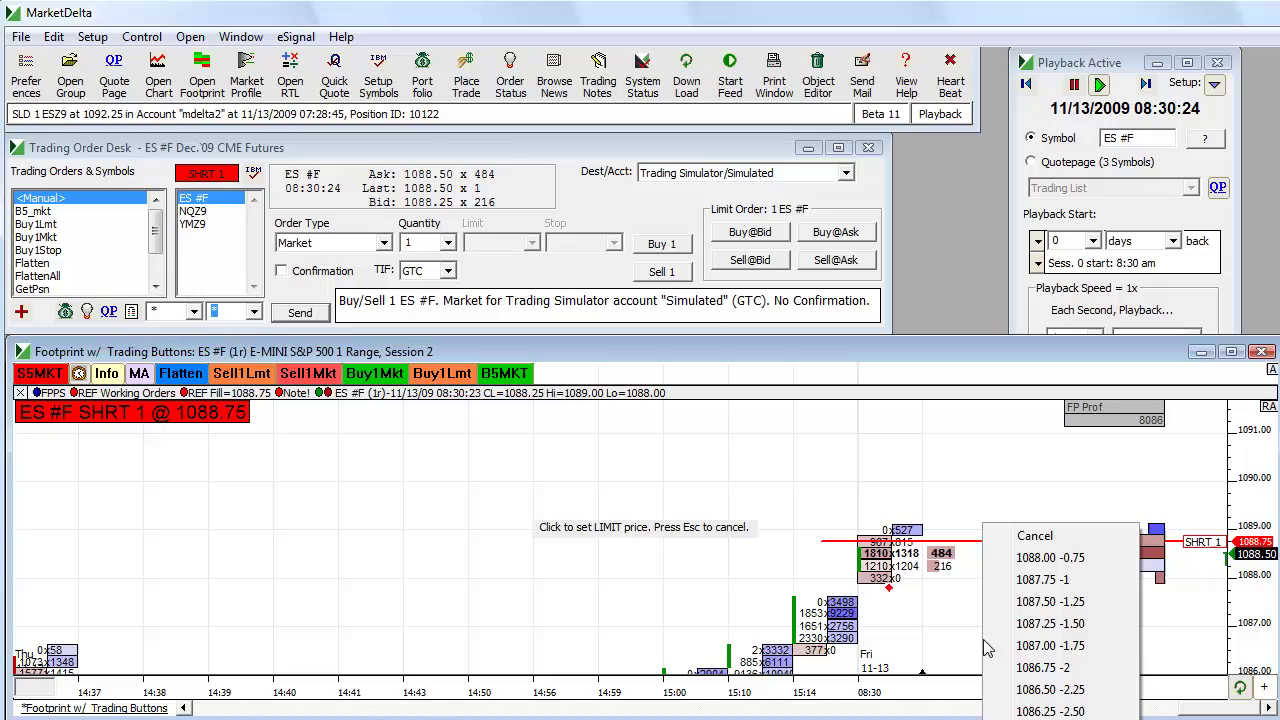
pyautogui.click(1030, 667)
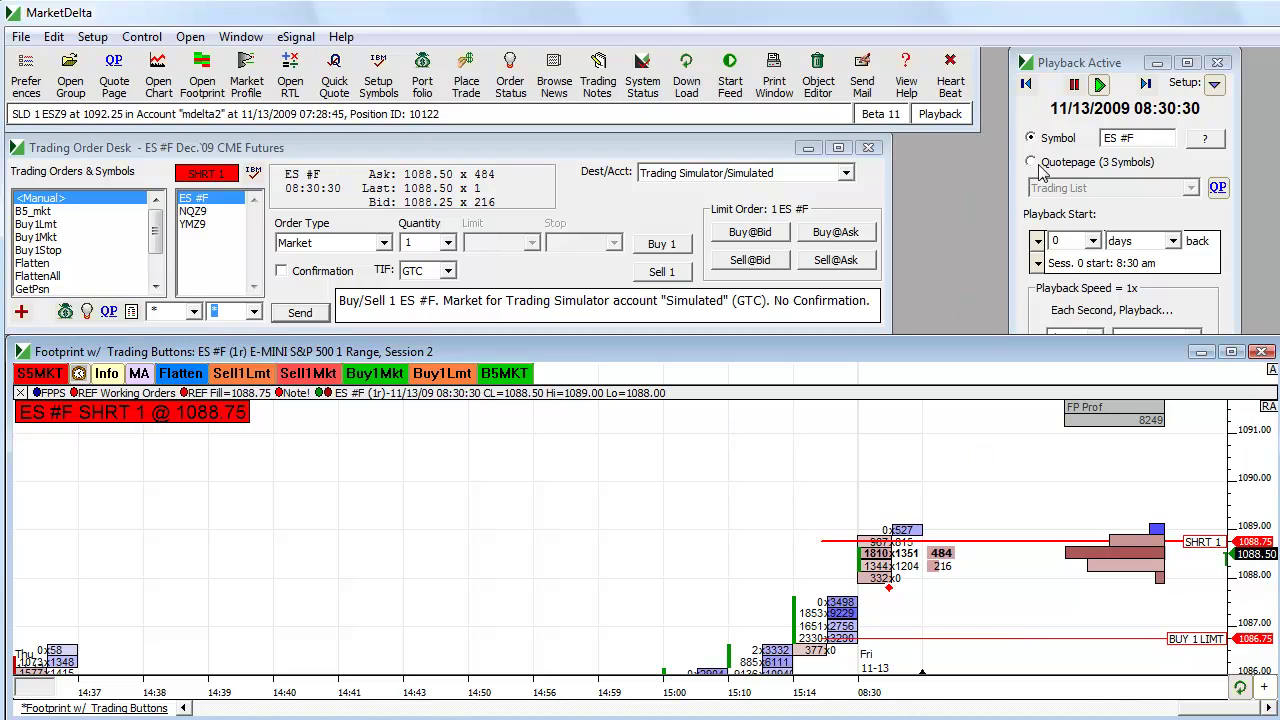
# Step: Raise the playback speed to 5 and then to 10 seconds of data for each second
pyautogui.click(1133, 215)
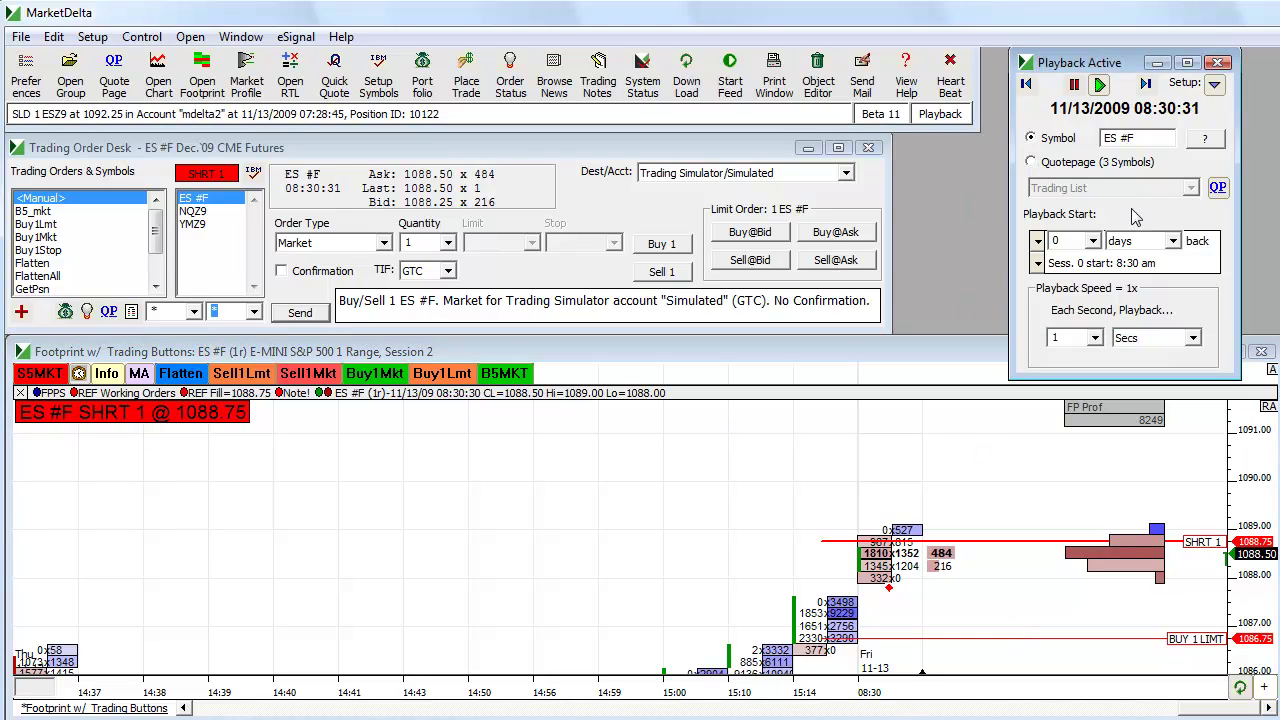
pyautogui.click(1095, 338)
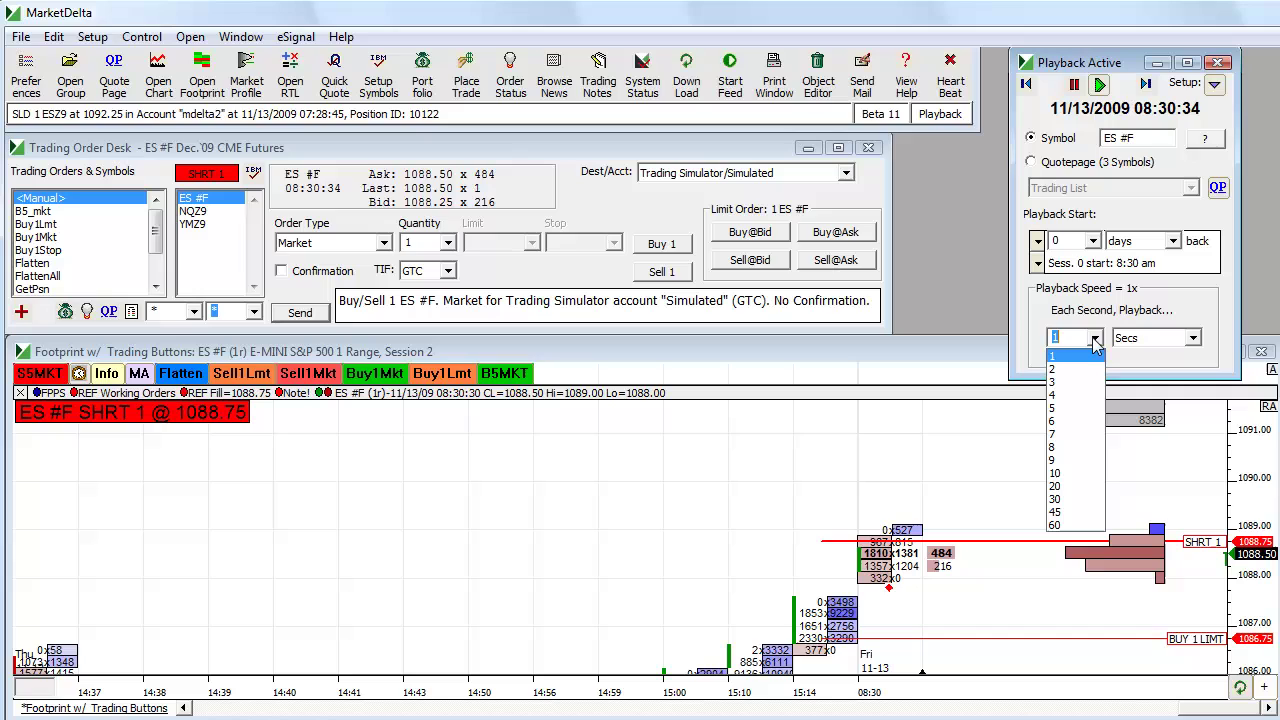
pyautogui.click(1072, 408)
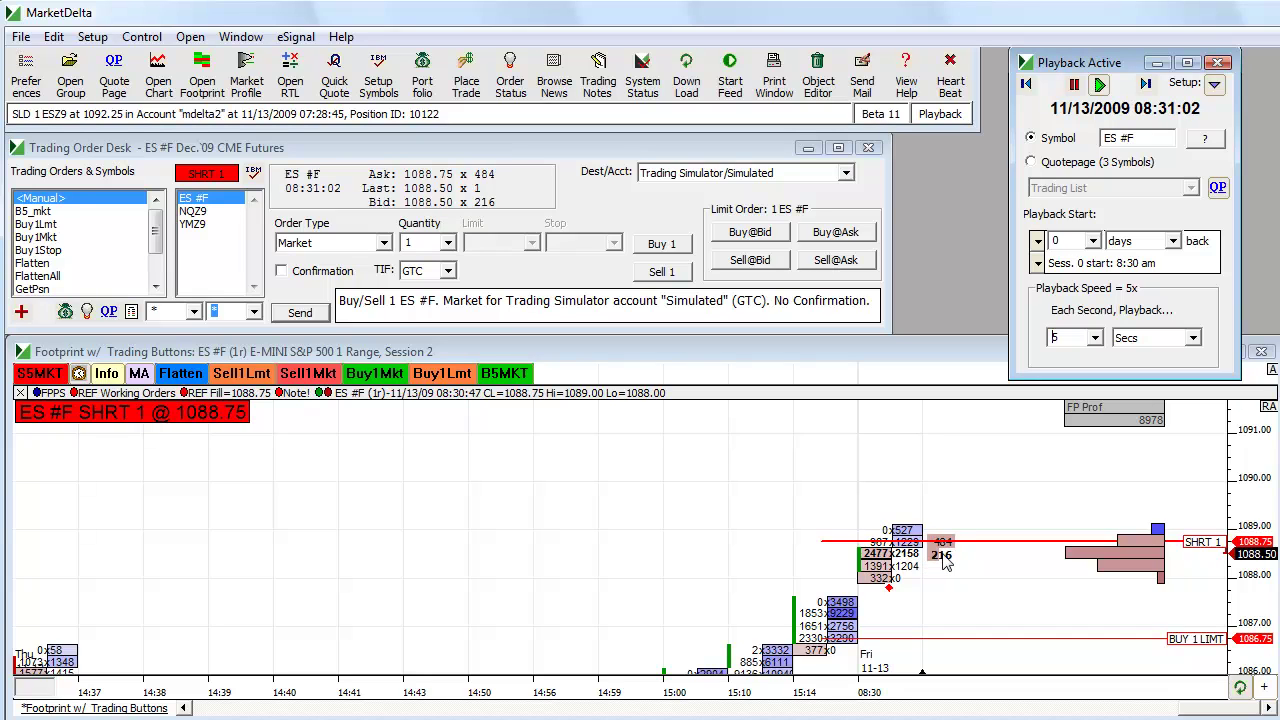
pyautogui.click(1095, 338)
pyautogui.click(1076, 476)
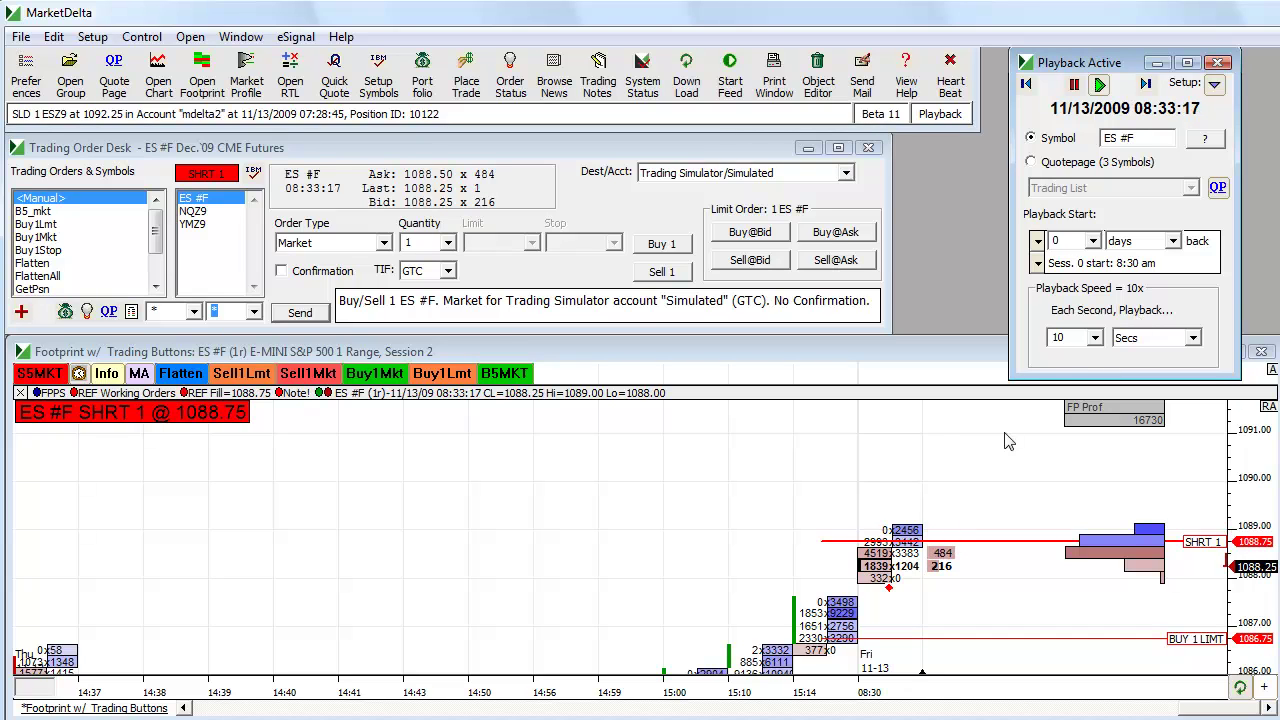
# Step: Sell 1 ES #F at market again and place a buy 1 limit order at 1086.25
pyautogui.click(293, 374)
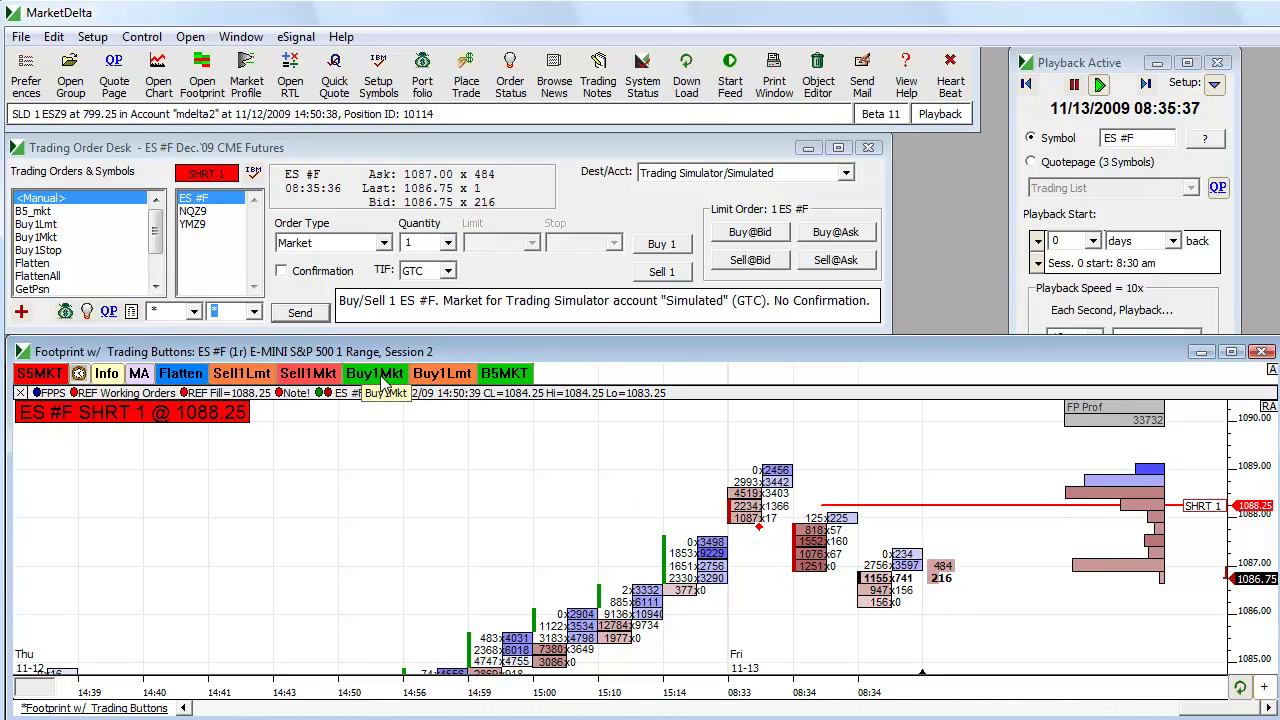
pyautogui.click(442, 374)
pyautogui.click(911, 560)
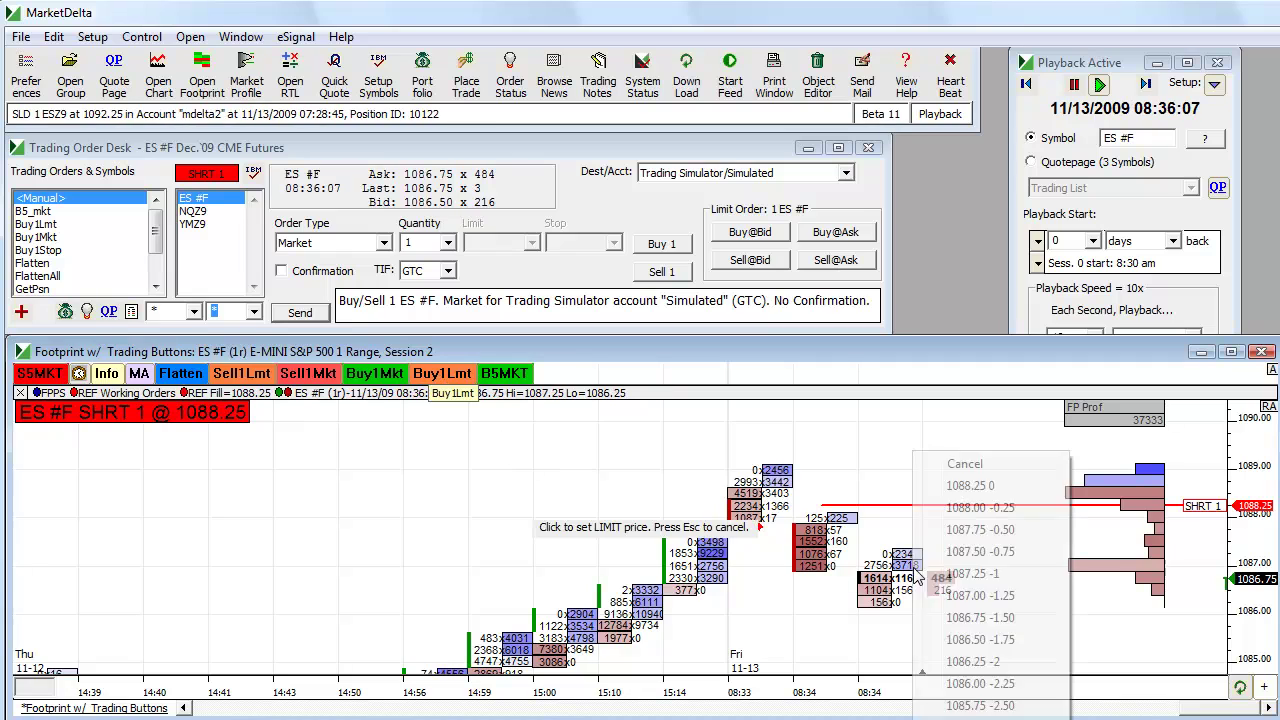
pyautogui.click(975, 661)
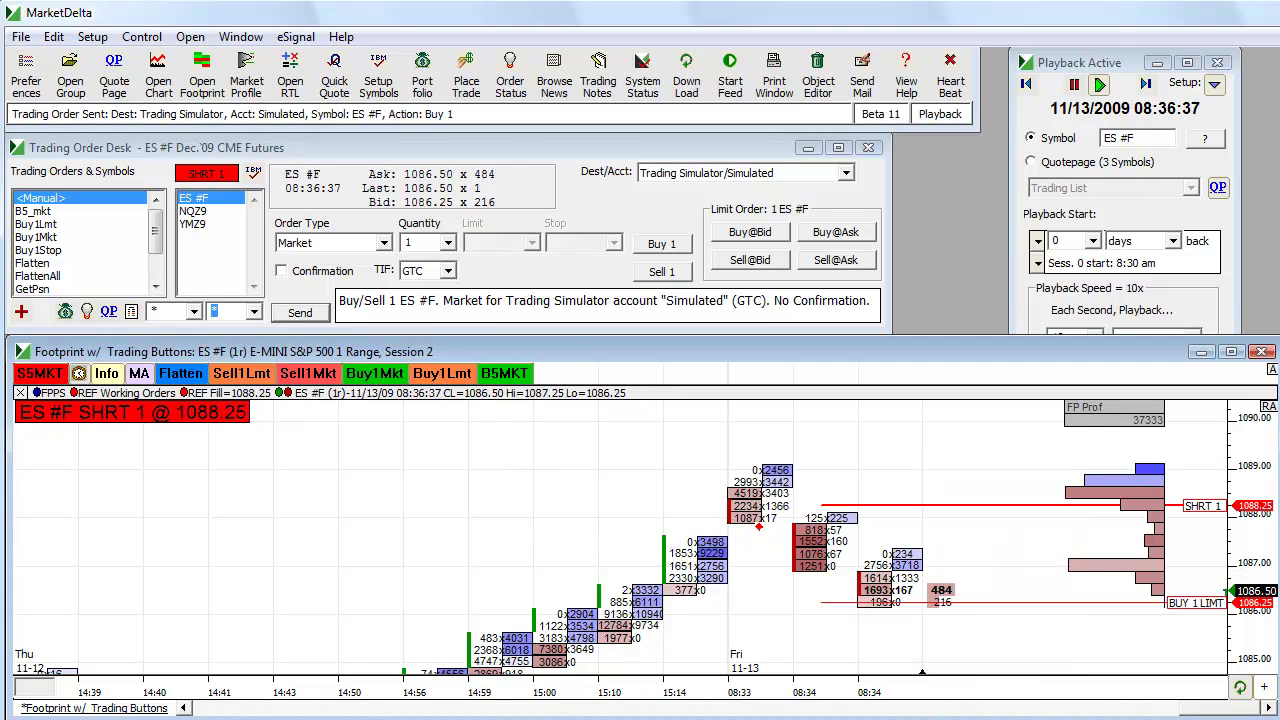
# Step: Check the open short position in the simulated account's portfolio and return to the footprint chart
pyautogui.click(65, 313)
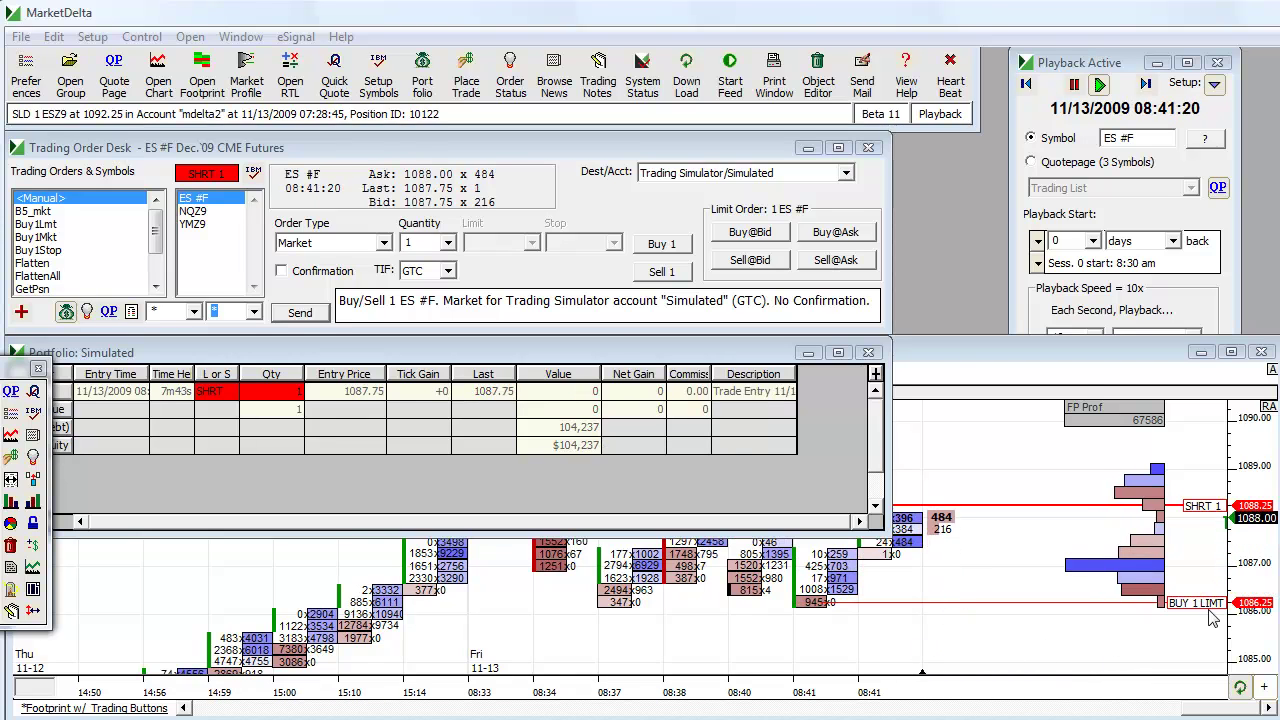
pyautogui.click(1082, 380)
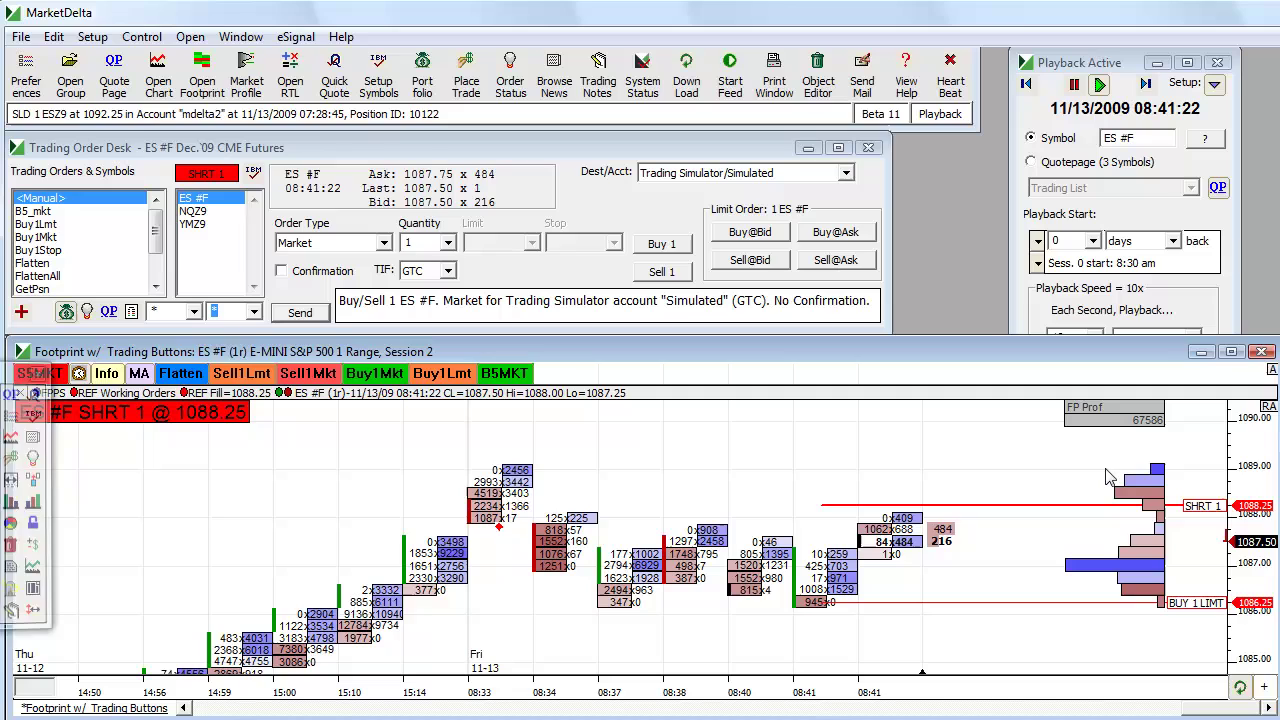
# Step: Select the working buy 1 limit order on the chart and shift its price up by two steps
pyautogui.click(1186, 604)
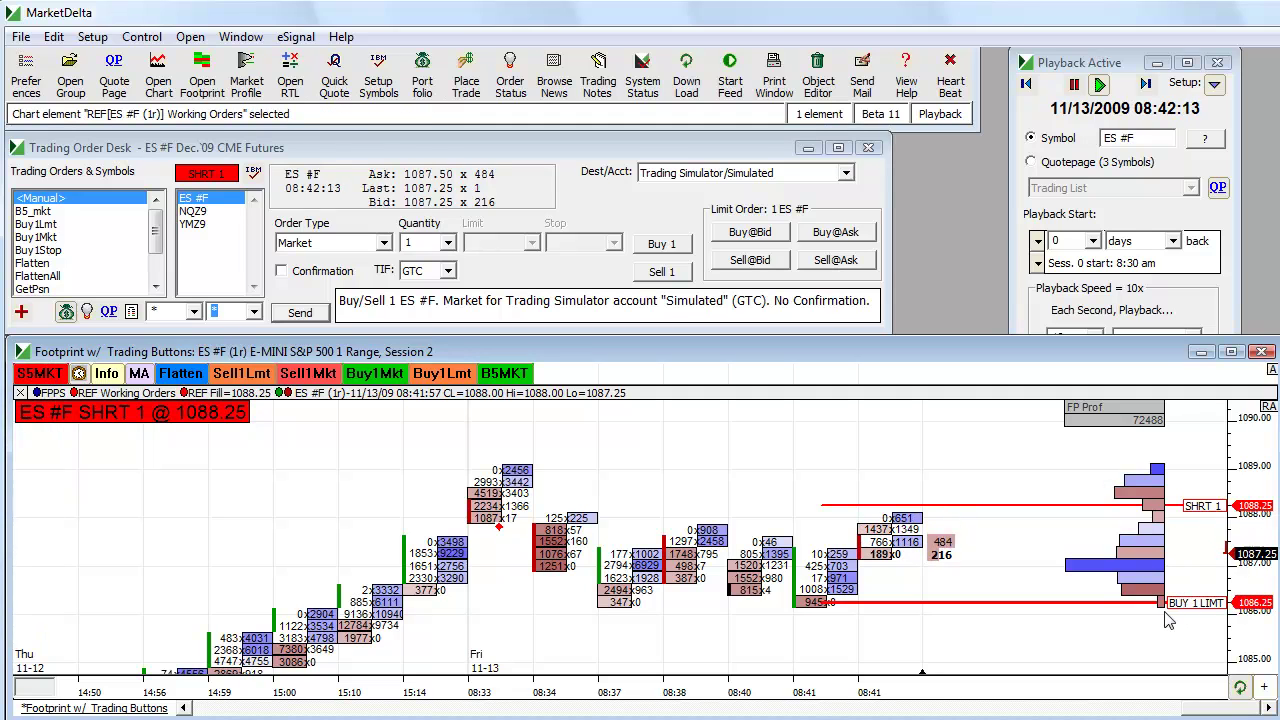
pyautogui.press('Up')
pyautogui.press('Up')
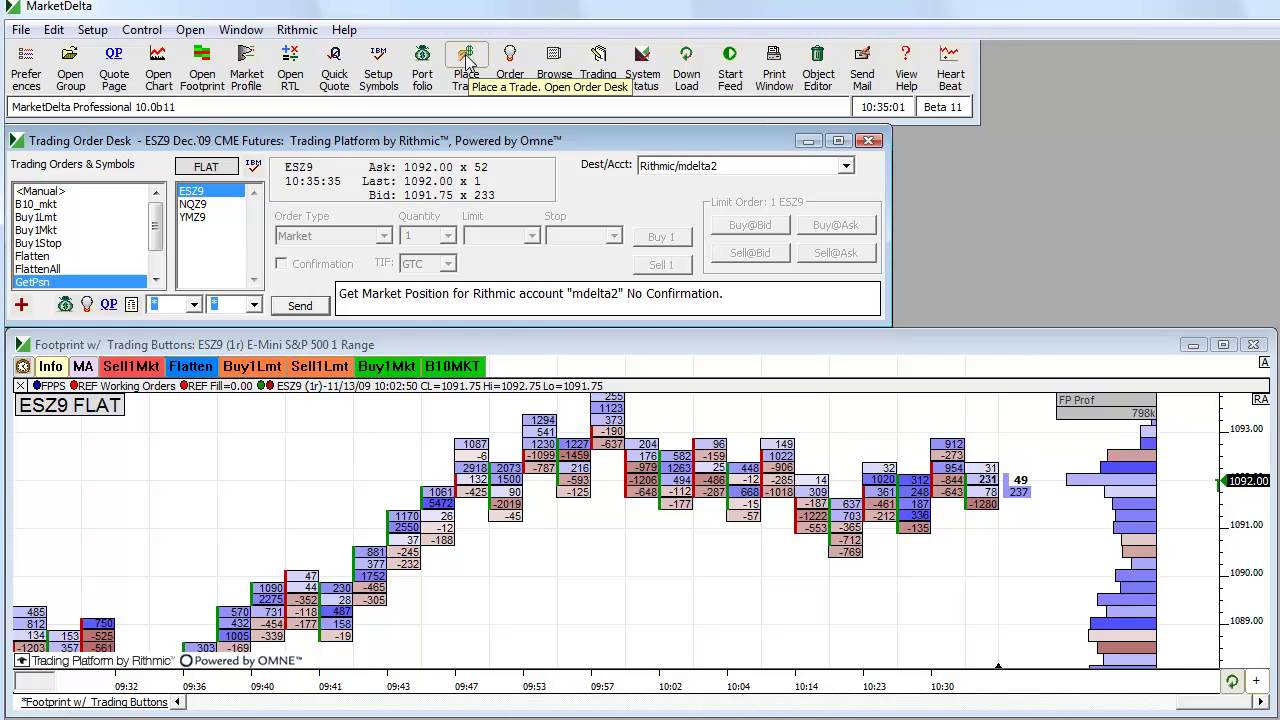
# Step: Set the order desk's destination account to Trading Simulator/Simulated for live-data simulated trading
pyautogui.click(137, 30)
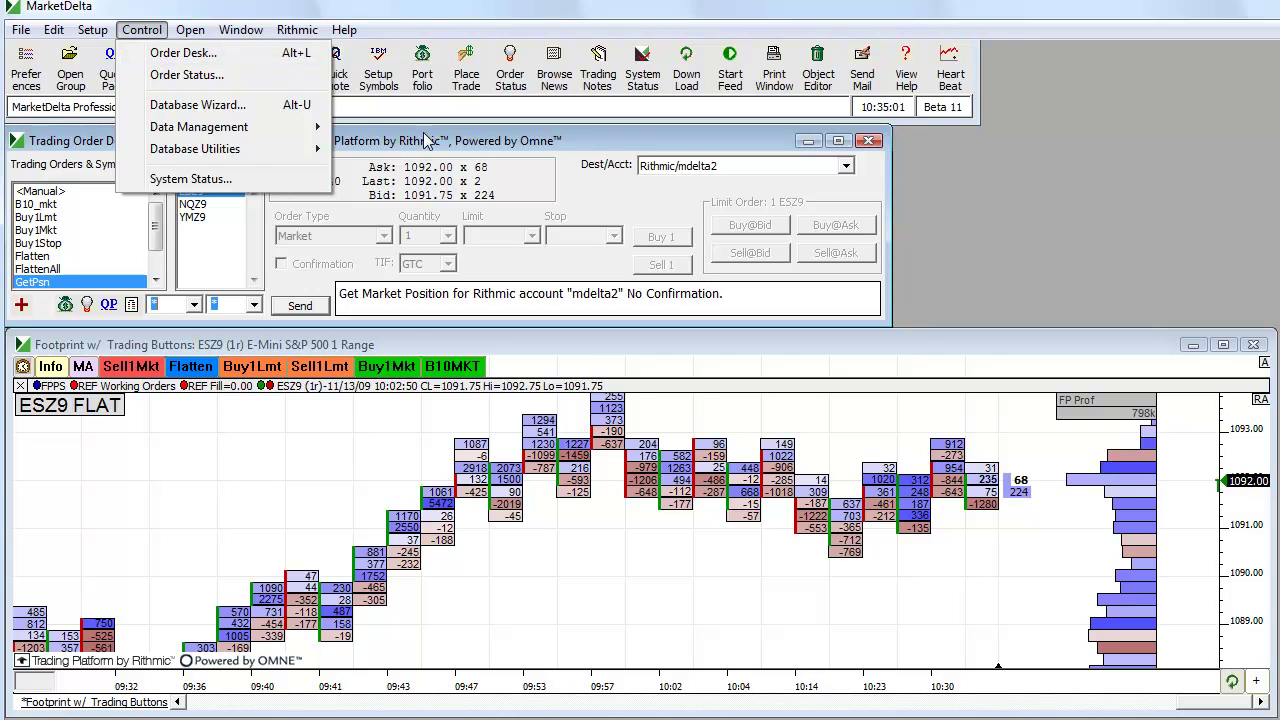
pyautogui.click(505, 172)
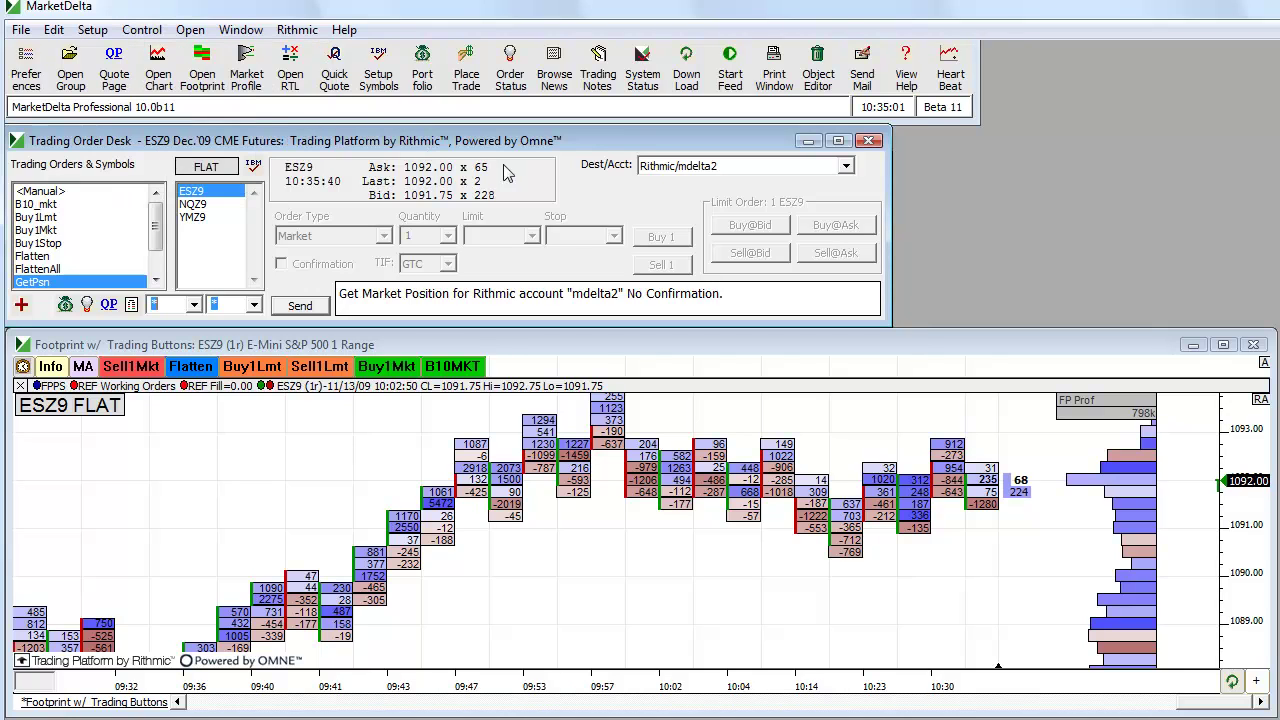
pyautogui.click(651, 170)
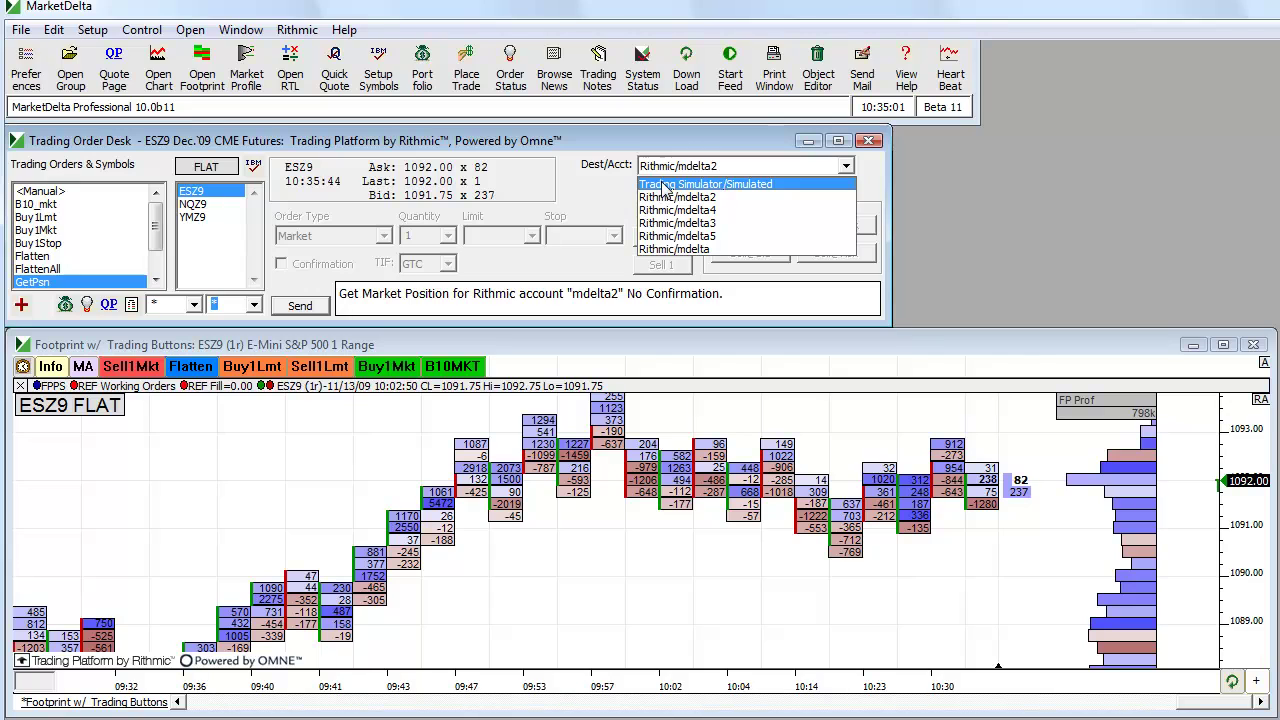
pyautogui.click(717, 189)
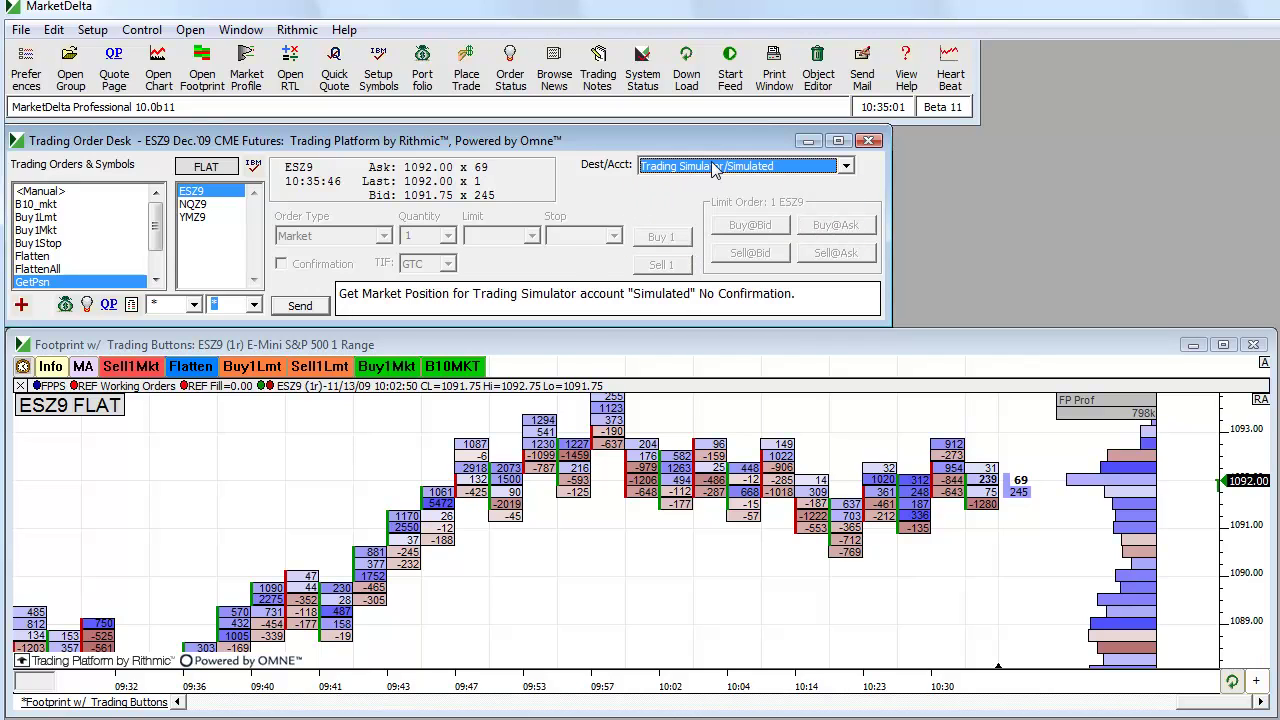
pyautogui.click(676, 168)
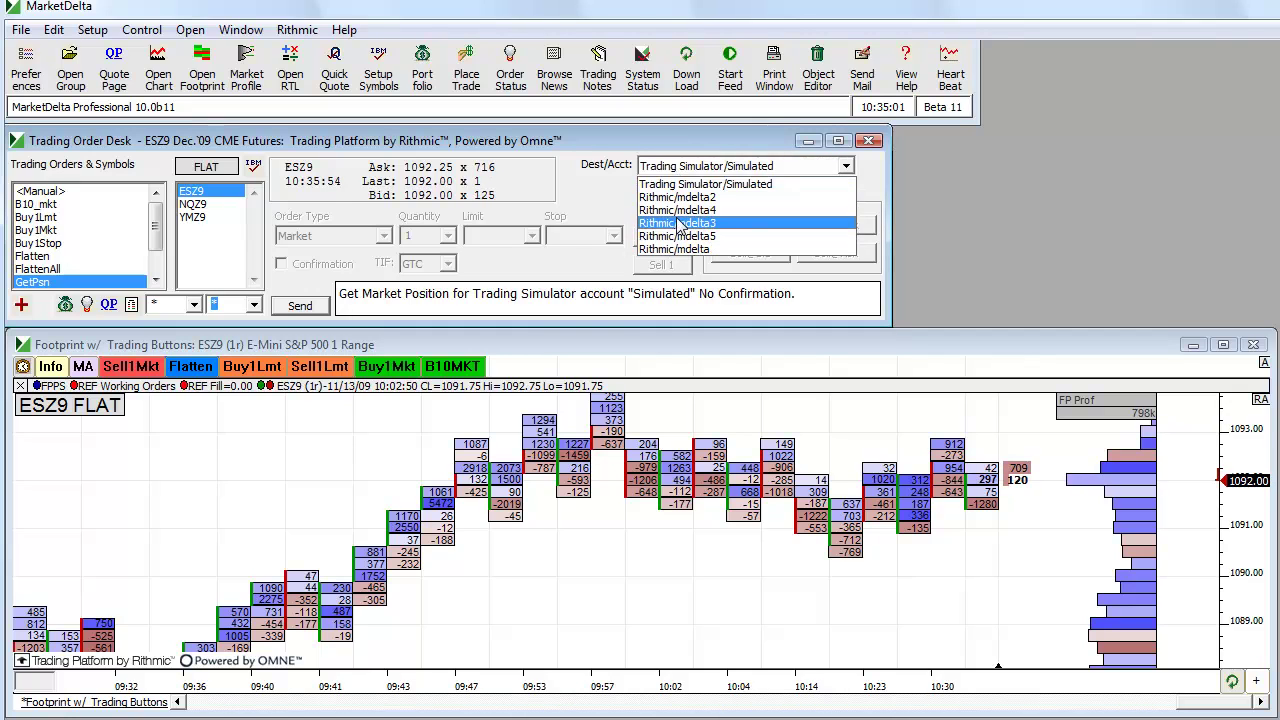
pyautogui.click(686, 186)
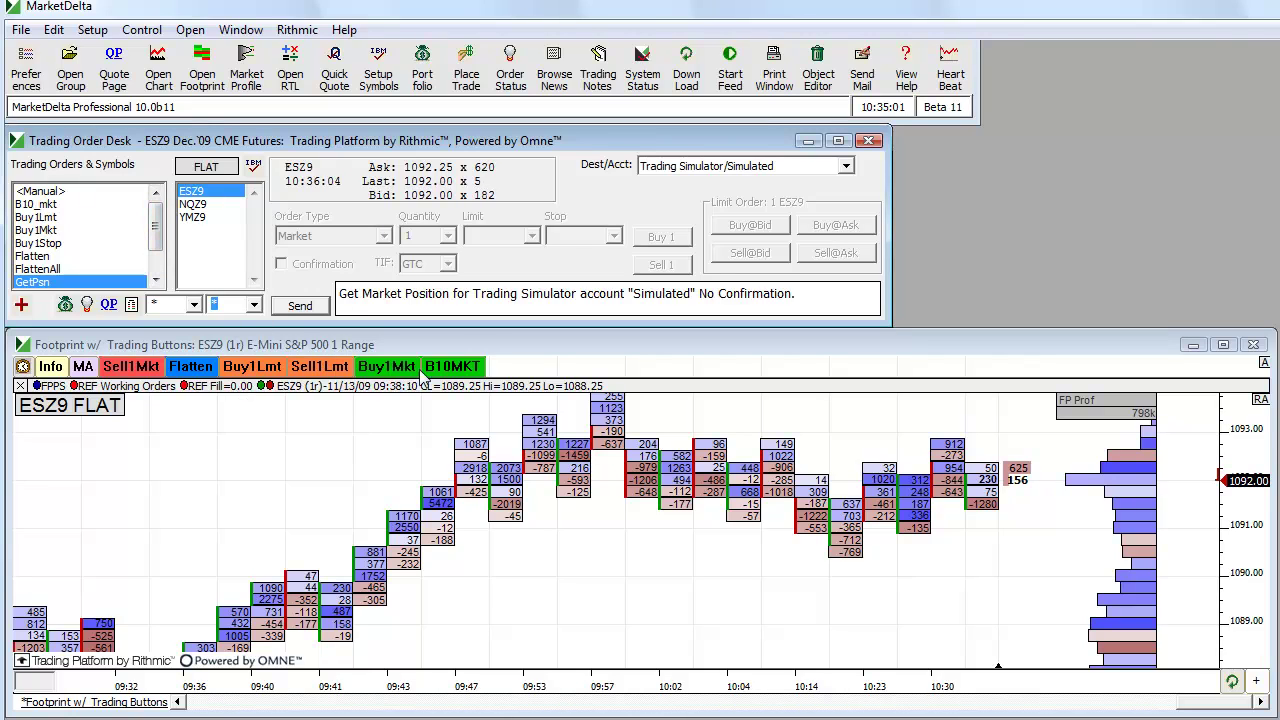
# Step: Buy 1 ESZ9 at market and open the simulated portfolio, moving its window up over the order desk
pyautogui.click(388, 368)
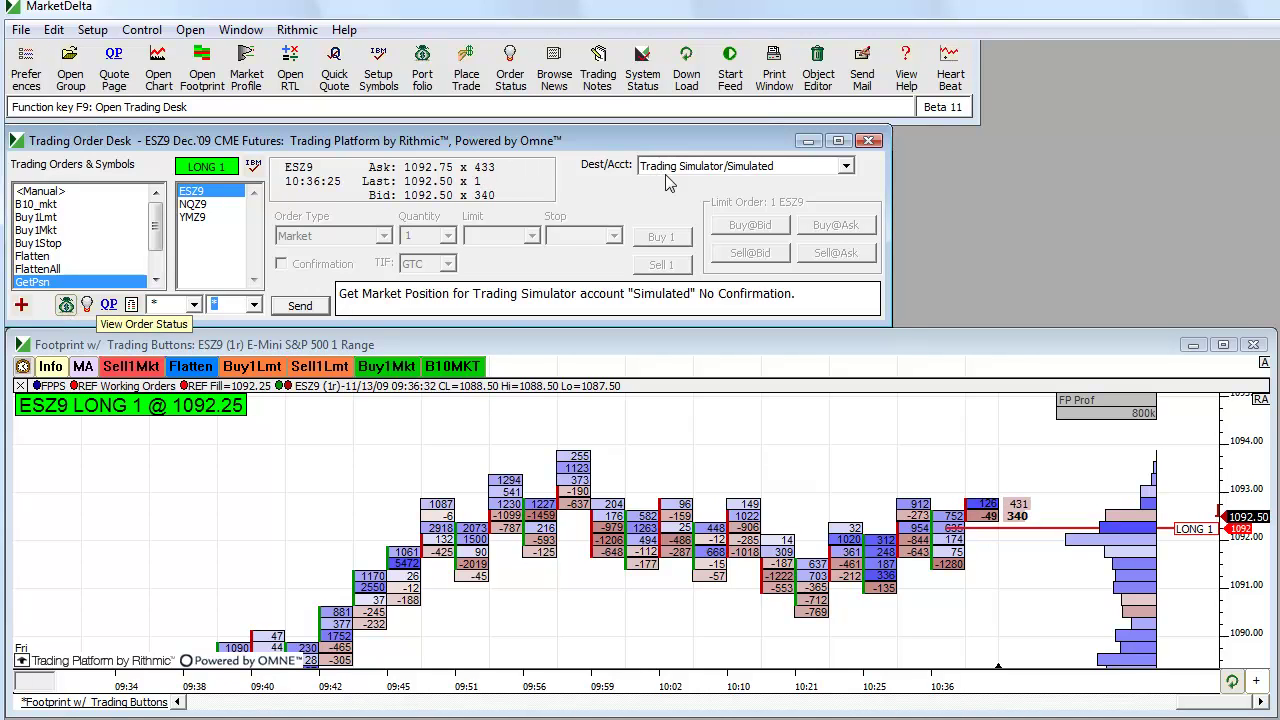
pyautogui.click(66, 305)
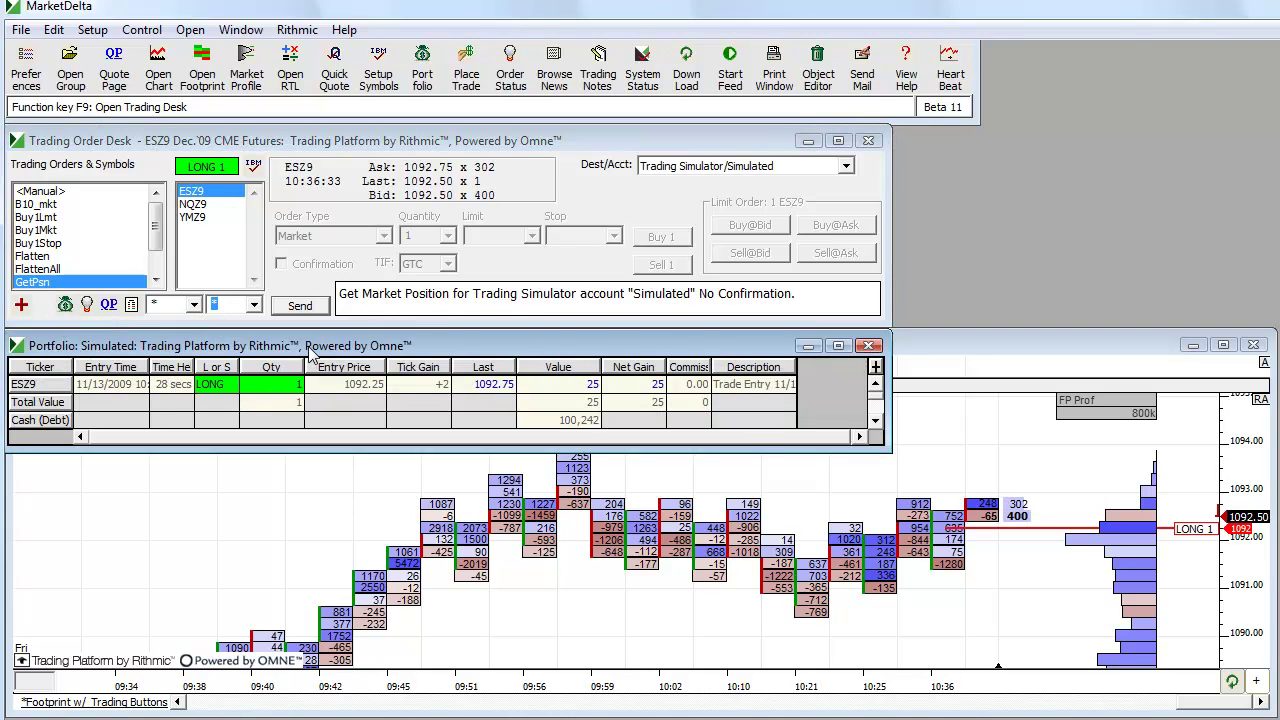
pyautogui.moveTo(315, 340); pyautogui.dragTo(414, 174)
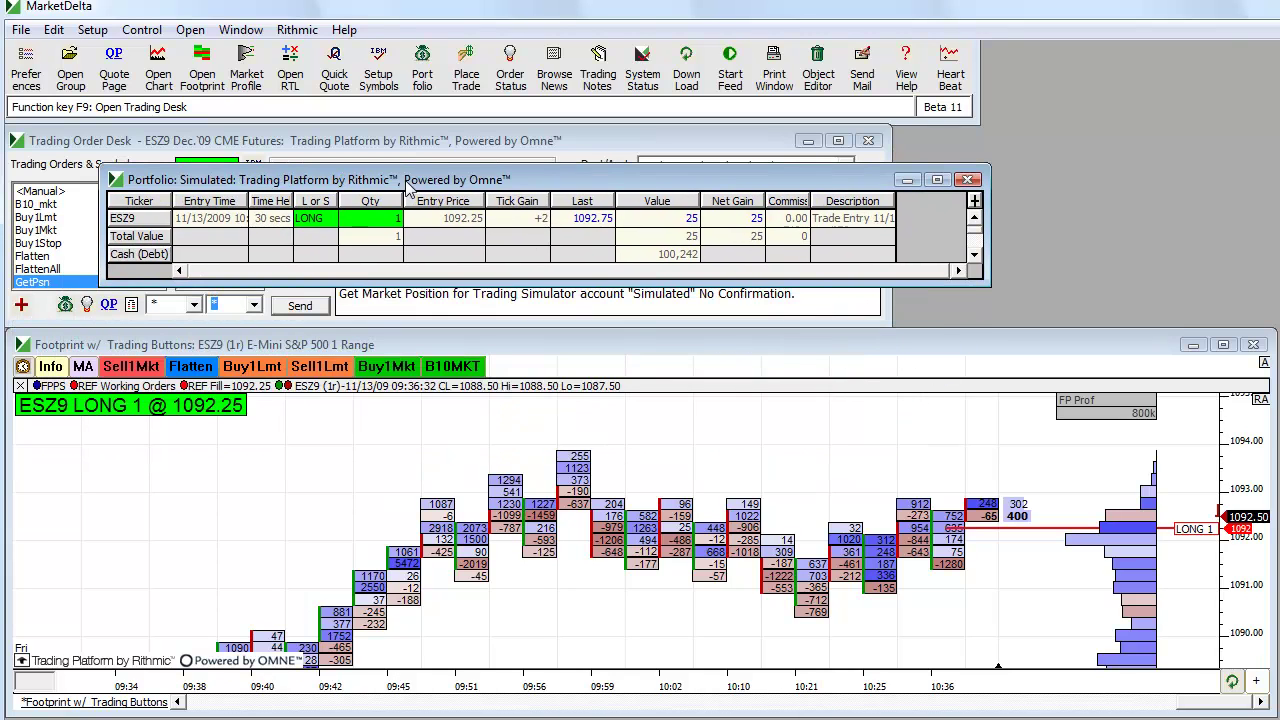
# Step: Sell 1 ESZ9 at market to exit the long position and close the simulated portfolio window
pyautogui.click(131, 366)
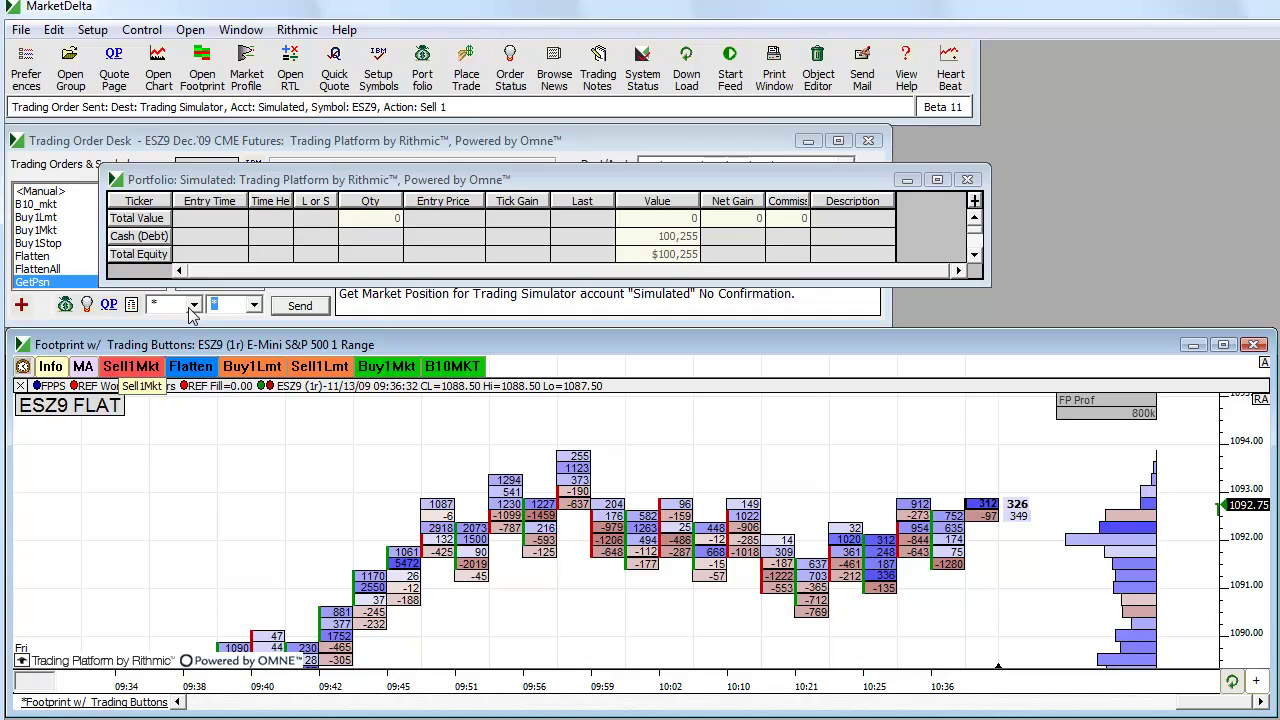
pyautogui.moveTo(370, 188); pyautogui.dragTo(356, 209)
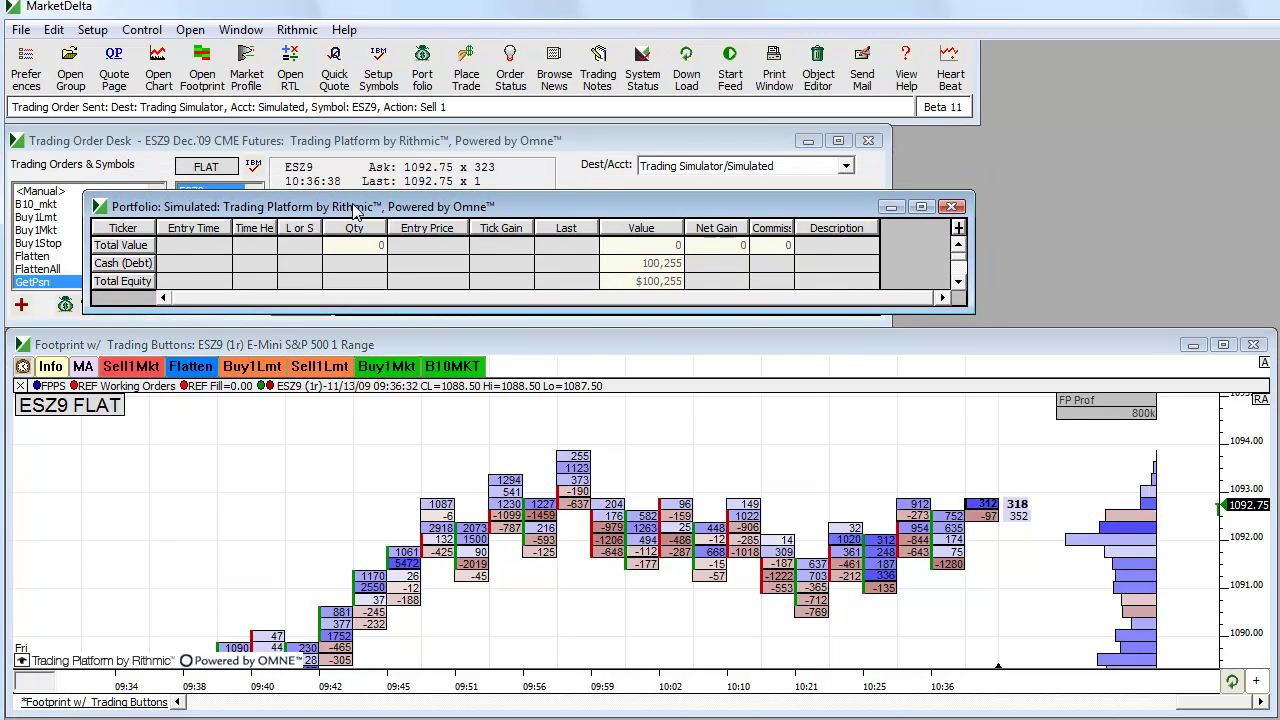
pyautogui.click(957, 205)
# Step: Switch the destination account to the first listed Rithmic account and back to Trading Simulator/Simulated
pyautogui.click(731, 170)
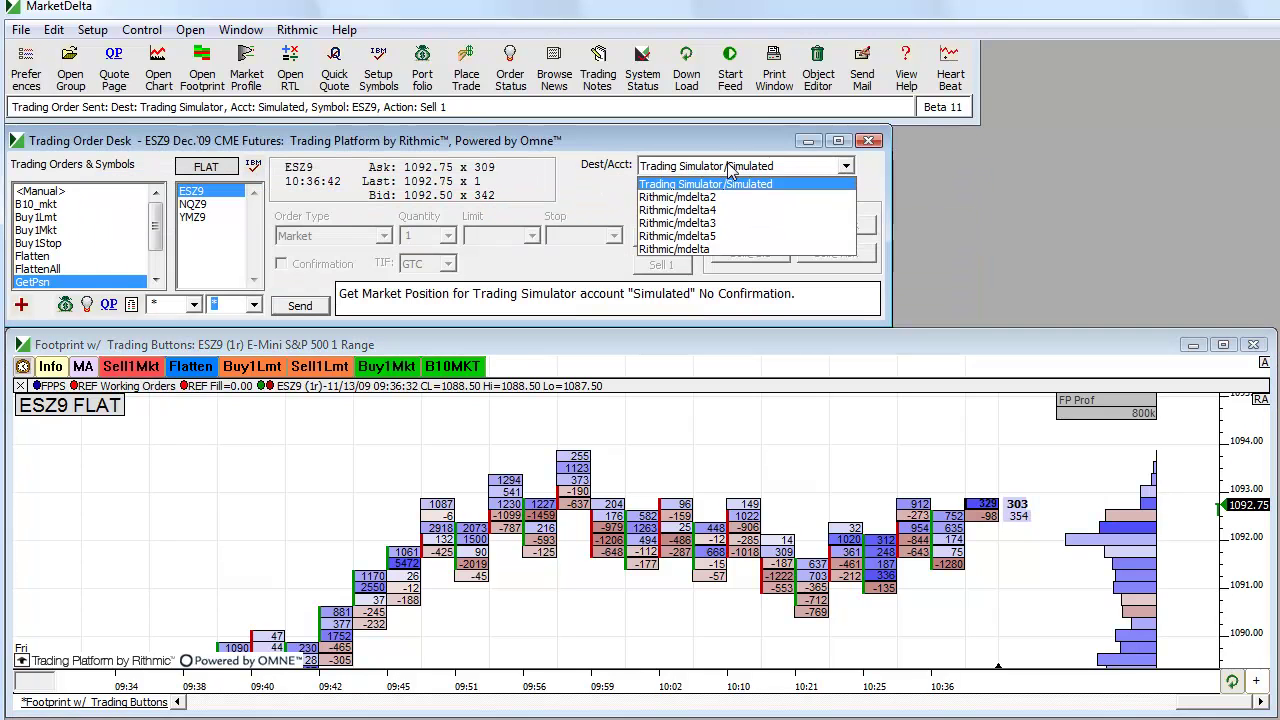
pyautogui.click(705, 197)
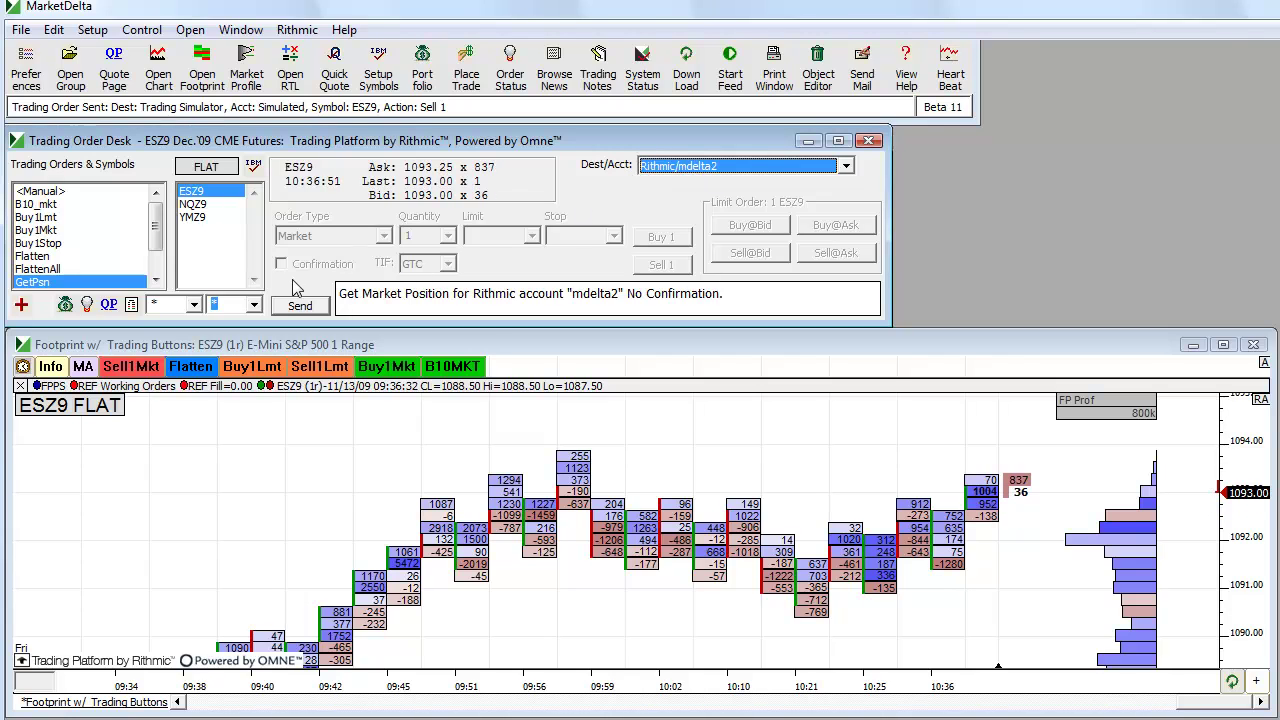
pyautogui.click(672, 168)
pyautogui.click(668, 183)
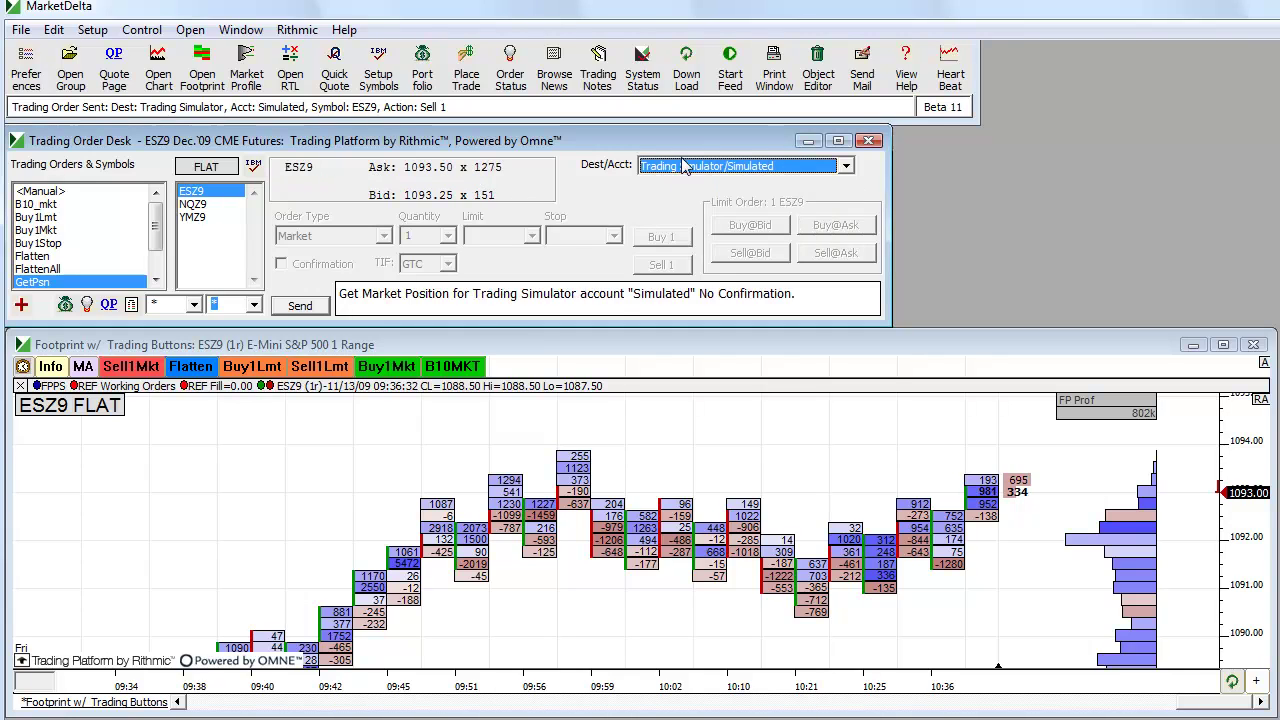